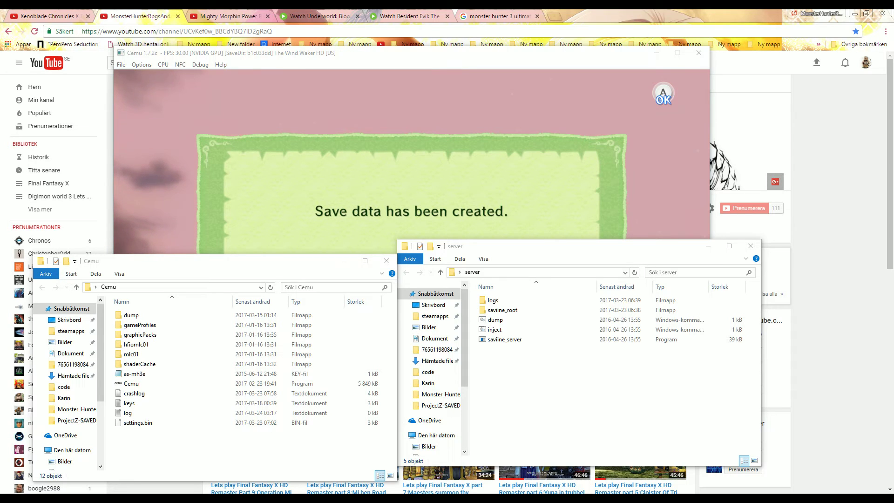
key(alt+Tab)
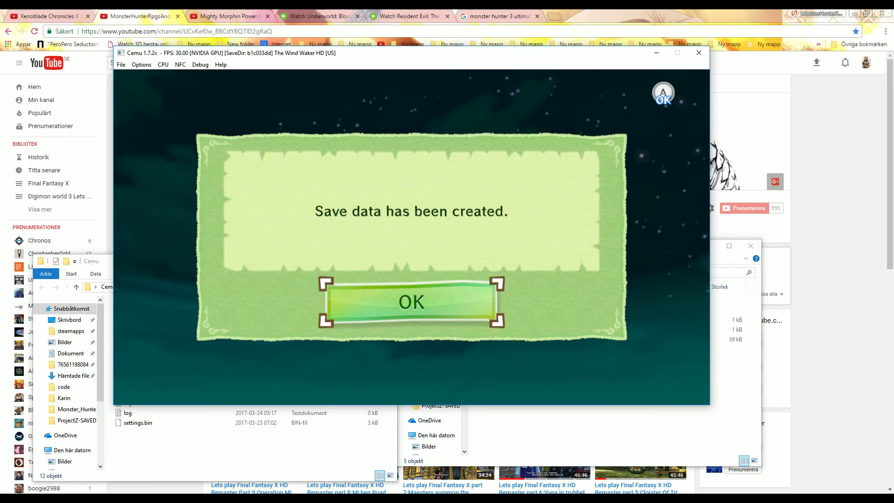
key(alt+Tab)
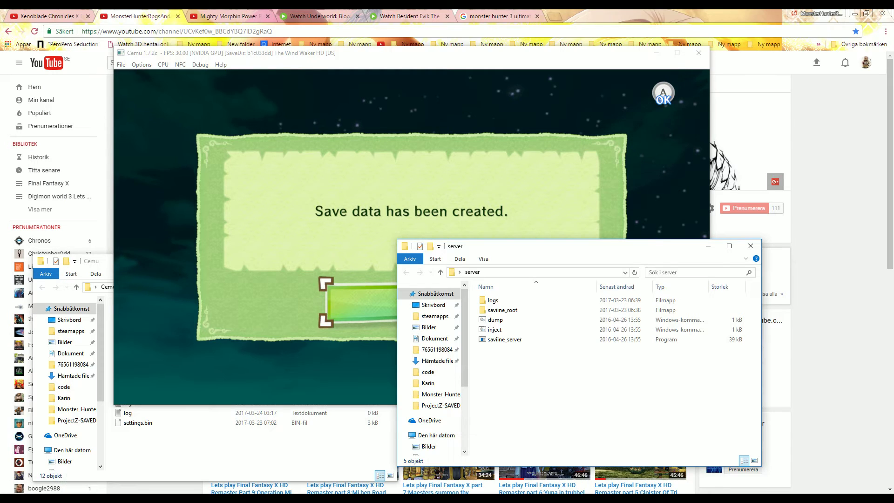
key(super+s)
key(Escape)
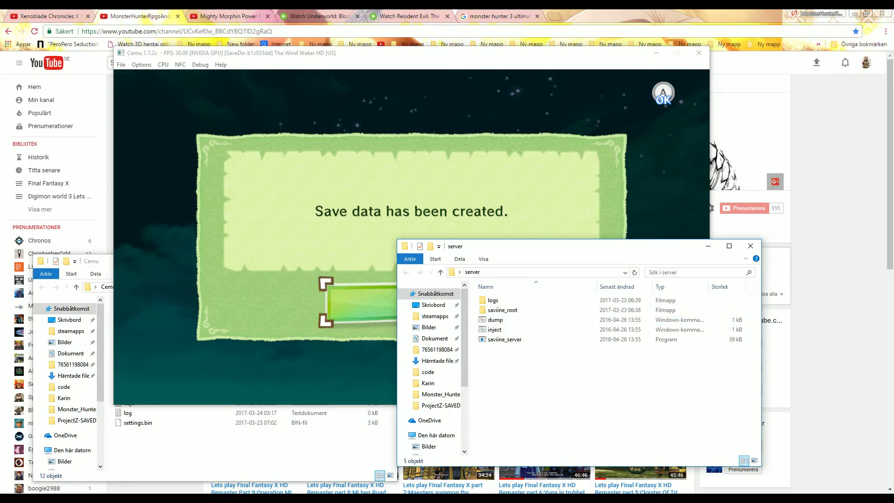
Step: Run the dump script from the server folder, reposition its console window and close it
double_click(494, 320)
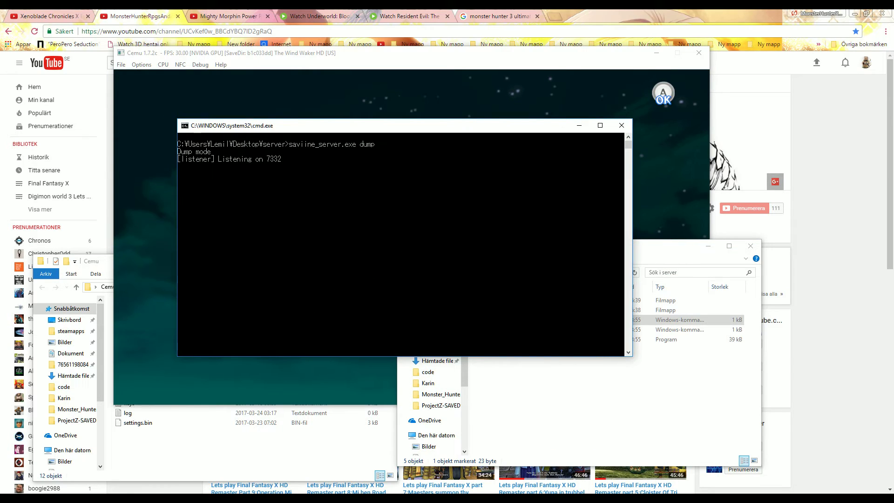
drag(404, 125, 451, 146)
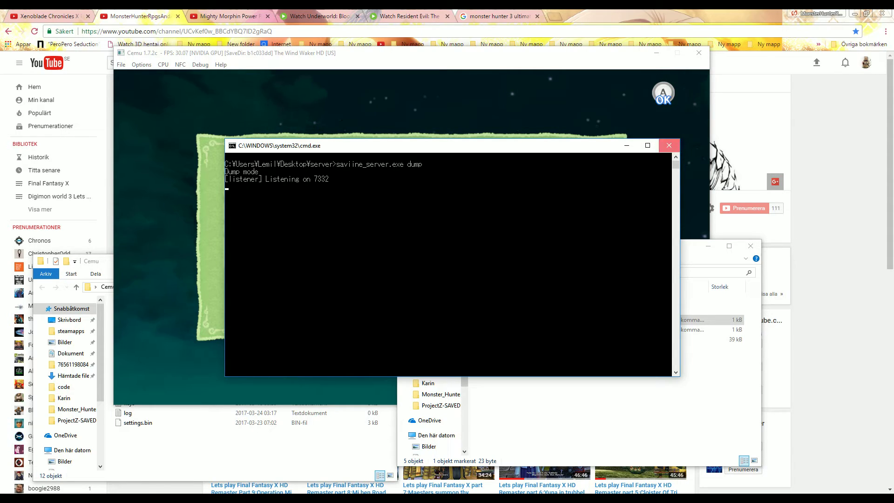
key(alt+F4)
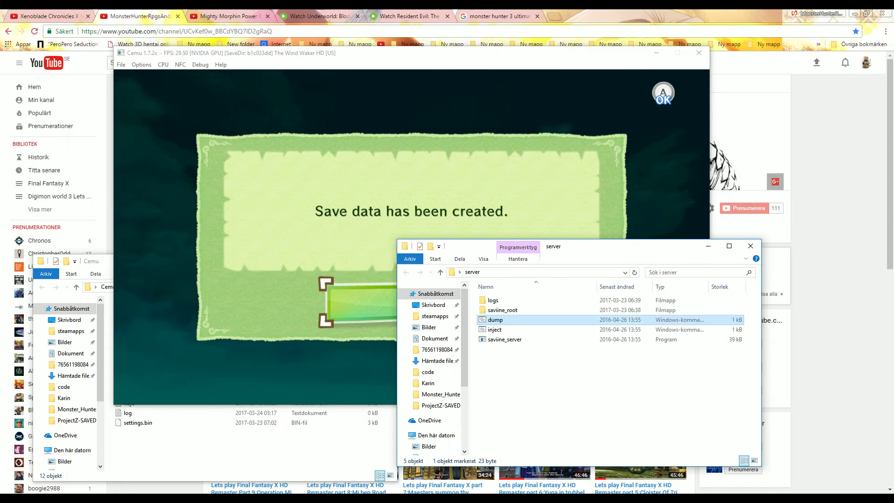
Step: Move the game window slightly up and bring the Cemu and server folder windows in front of it
drag(410, 53, 398, 37)
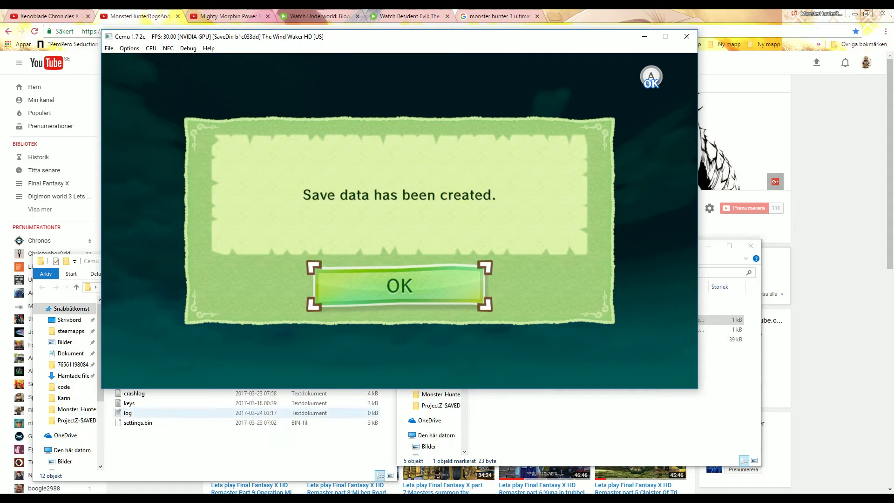
click(247, 442)
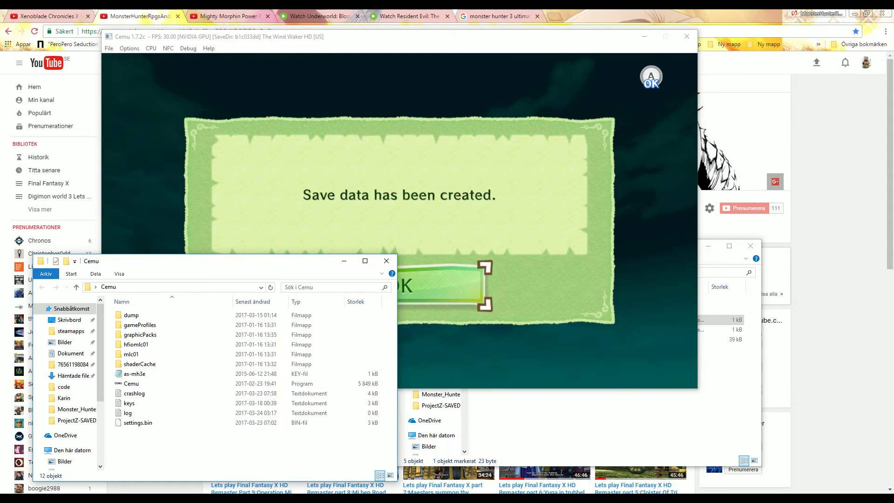
key(alt+Tab)
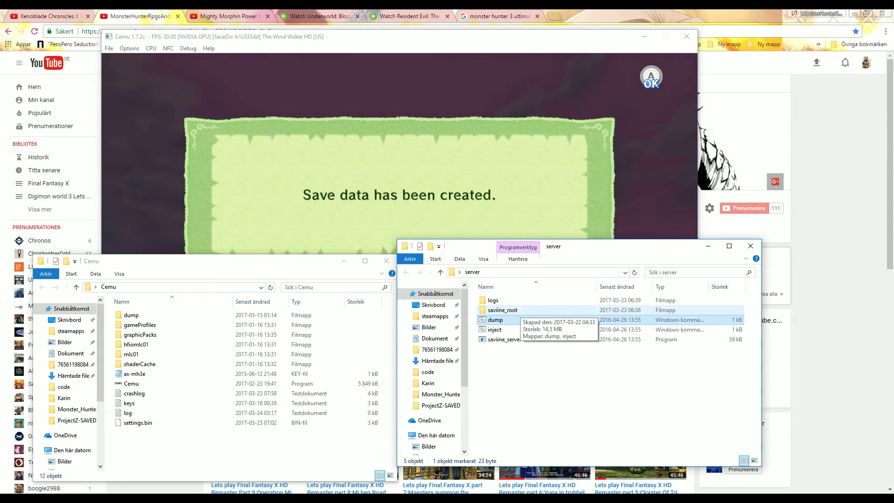
double_click(512, 310)
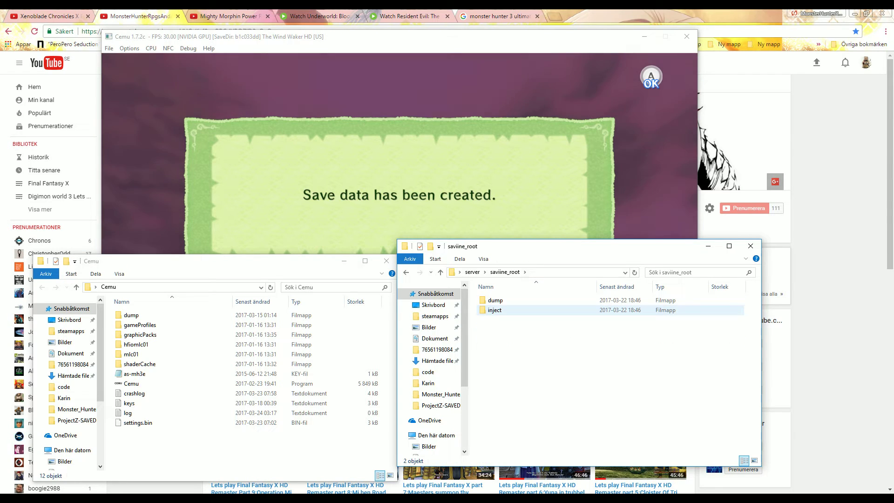
double_click(495, 300)
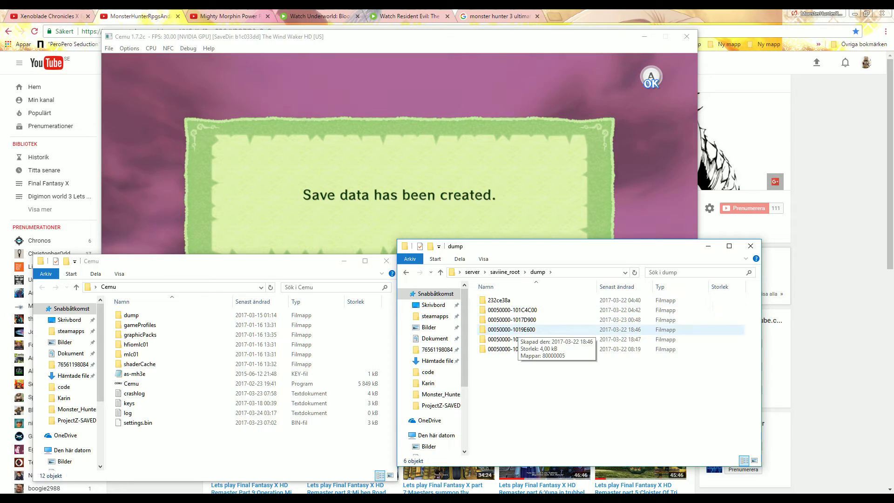
double_click(512, 309)
click(512, 310)
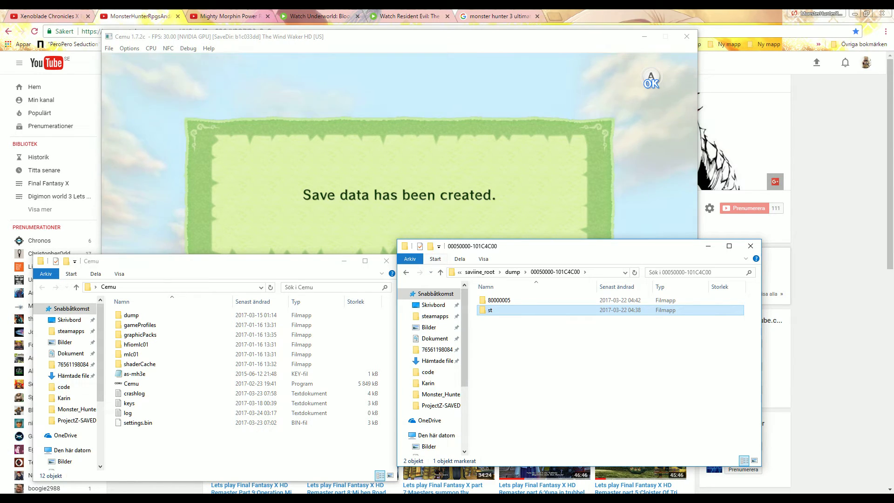
key(BackSpace)
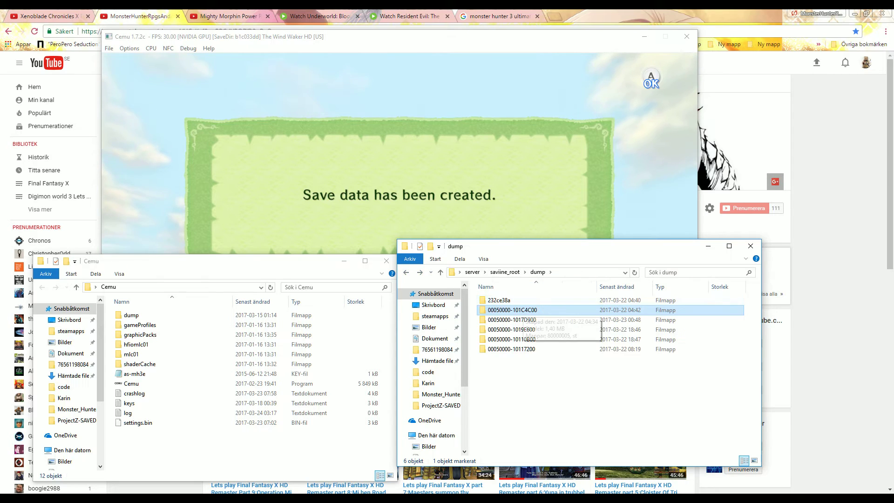
key(Return)
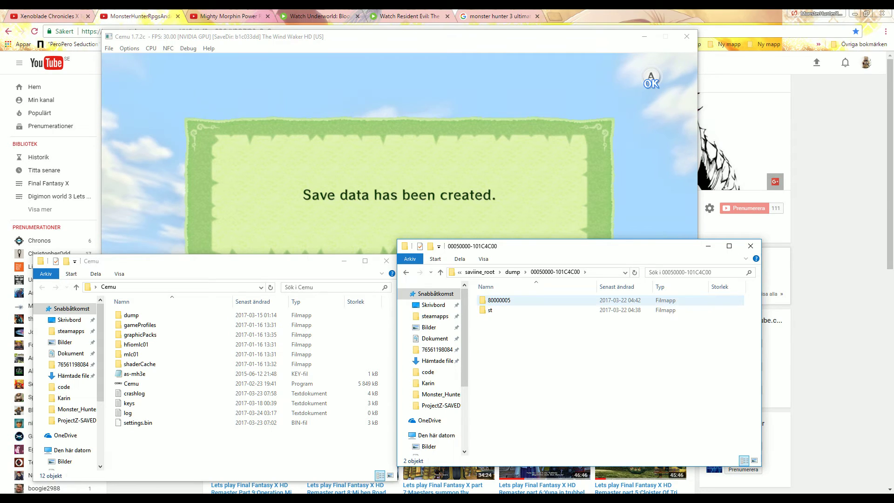
double_click(490, 310)
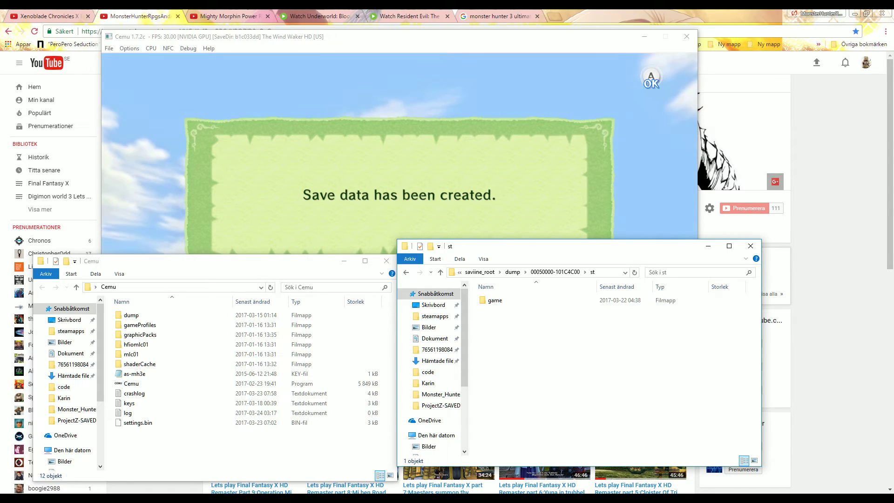
key(BackSpace)
key(BackSpace)
double_click(504, 310)
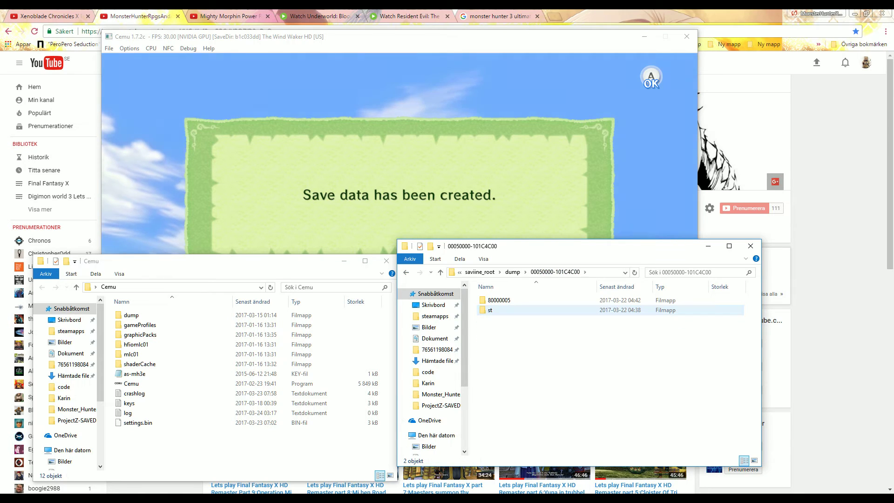
click(499, 300)
key(Return)
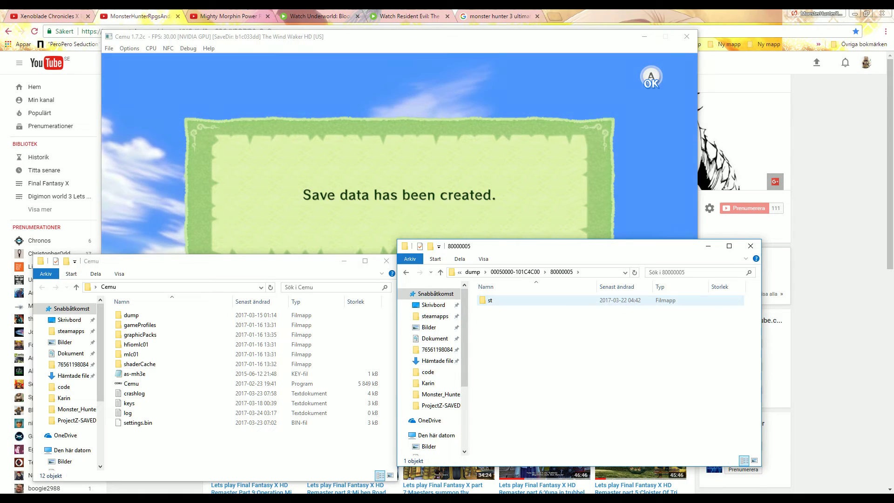
key(BackSpace)
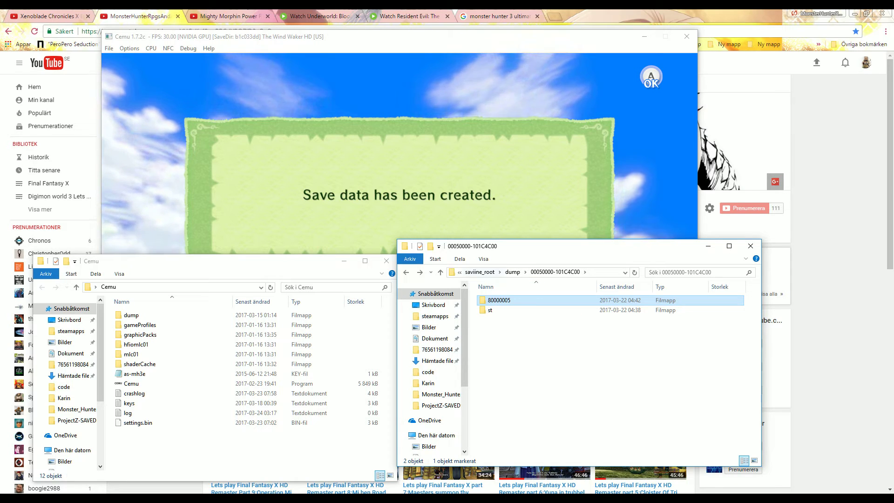
Step: Go back to saviine_root and open its inject folder
click(479, 271)
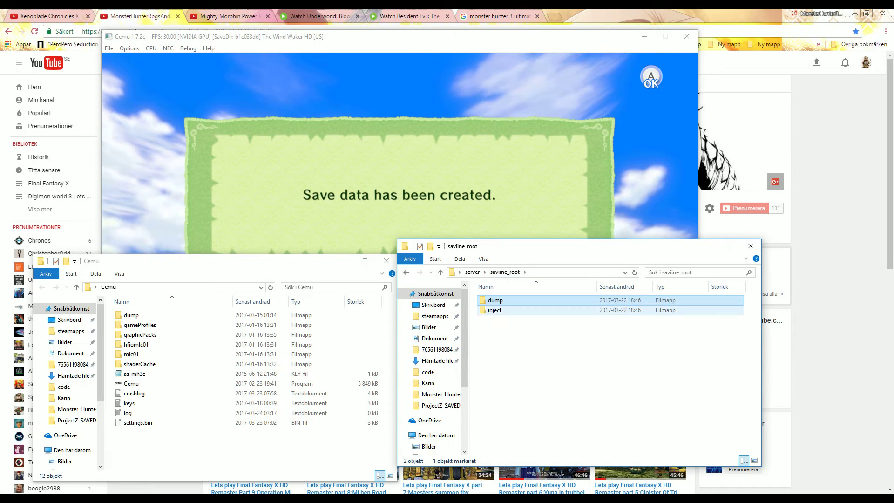
key(Down)
key(Return)
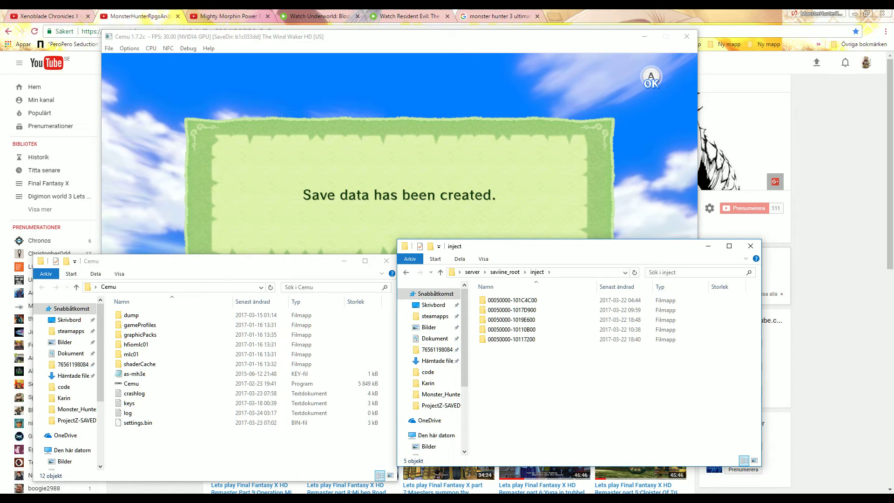
right_click(516, 361)
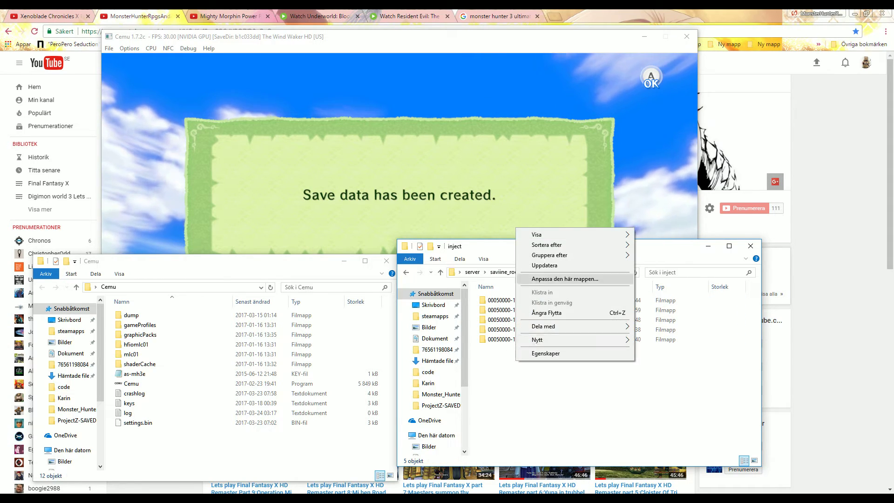
key(Escape)
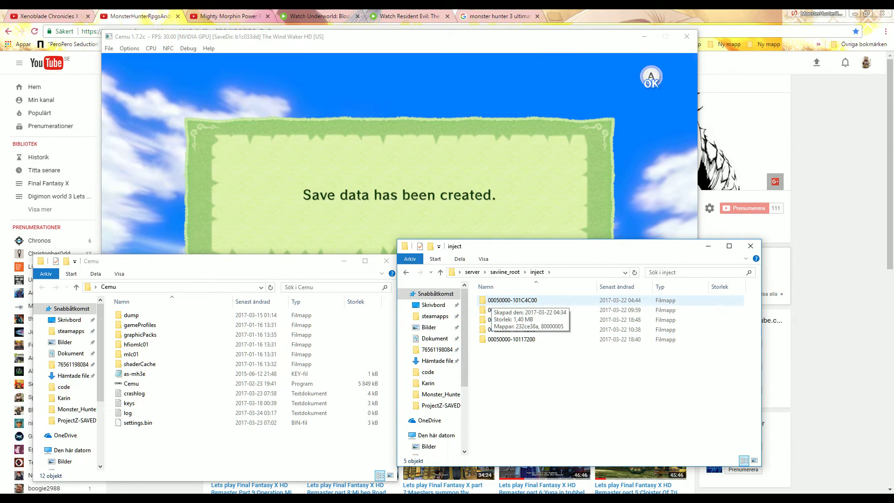
Step: Shift the Cemu folder window slightly and open its mlc01\emulatorSave folder
key(alt+Tab)
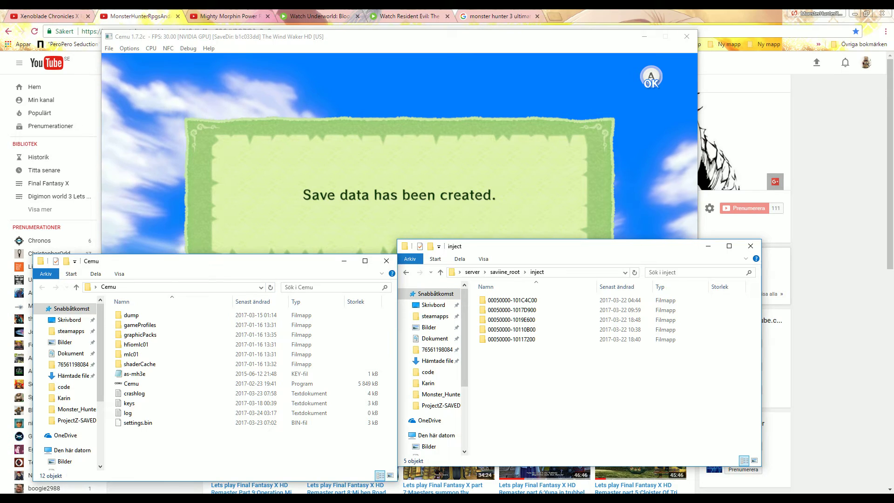
mouse_move(195, 261)
mouse_down()
mouse_move(211, 237)
mouse_move(201, 254)
mouse_up()
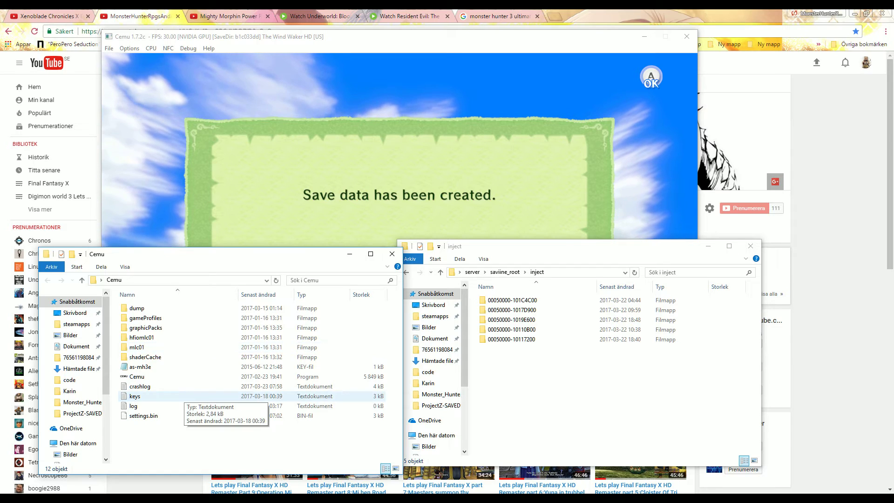
double_click(137, 346)
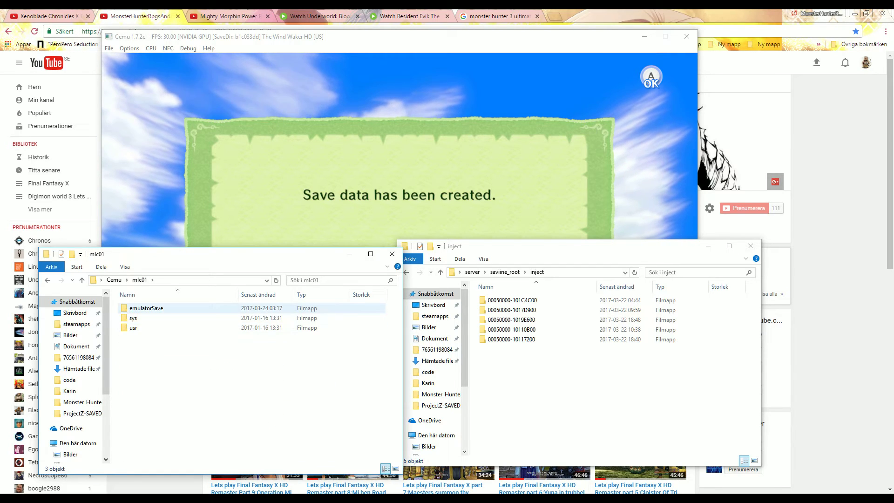
double_click(142, 308)
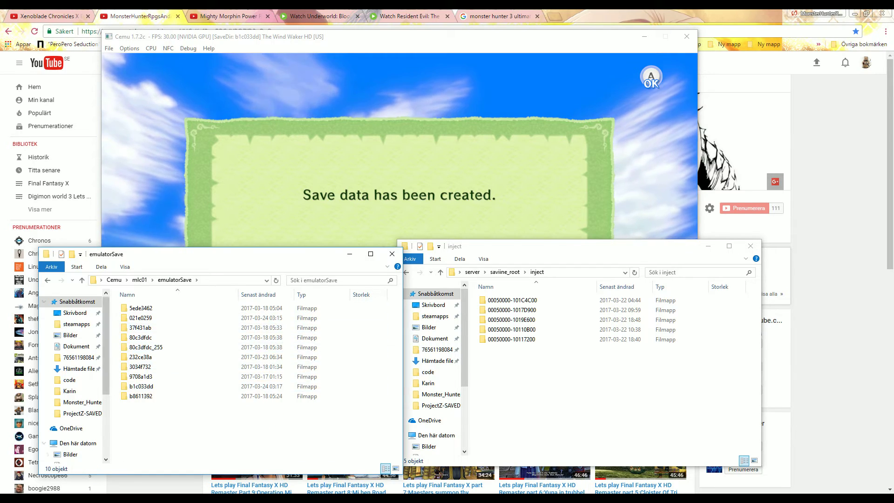
Step: Return to the Cemu folder, revisit the save folders in mlc01\emulatorSave and go back to the Cemu folder
key(alt+Left)
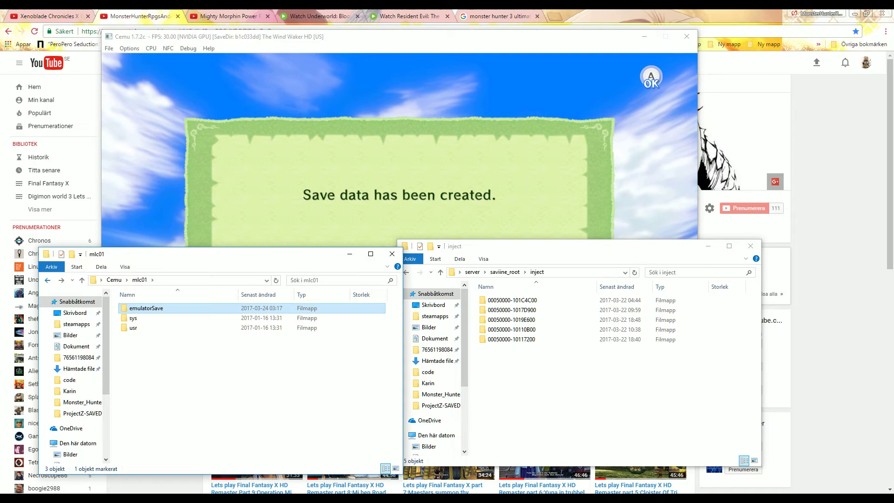
key(alt+Left)
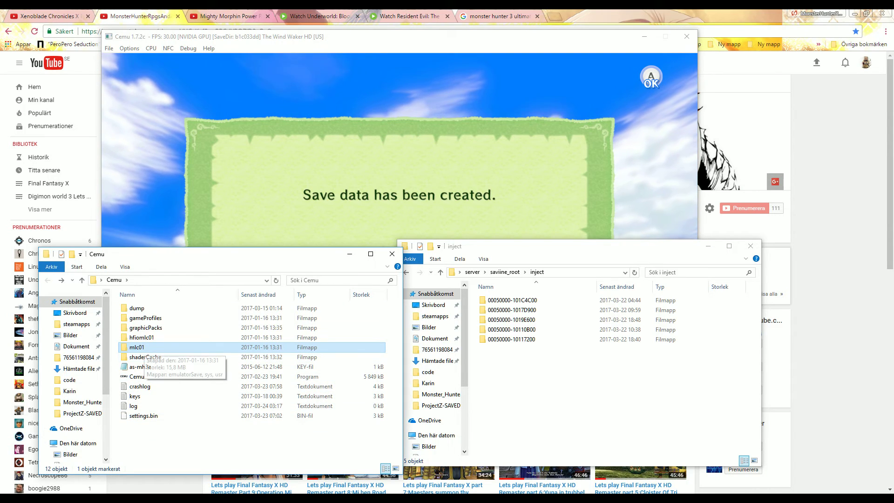
double_click(140, 347)
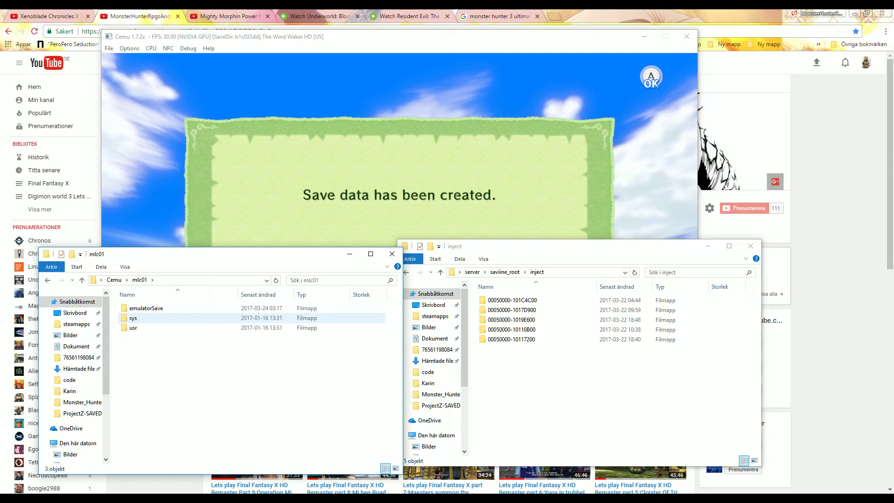
double_click(139, 308)
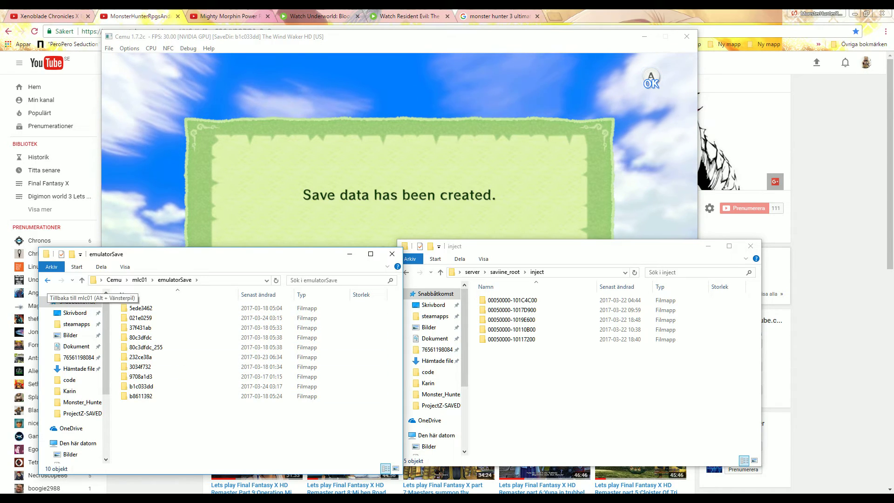
key(BackSpace)
key(BackSpace)
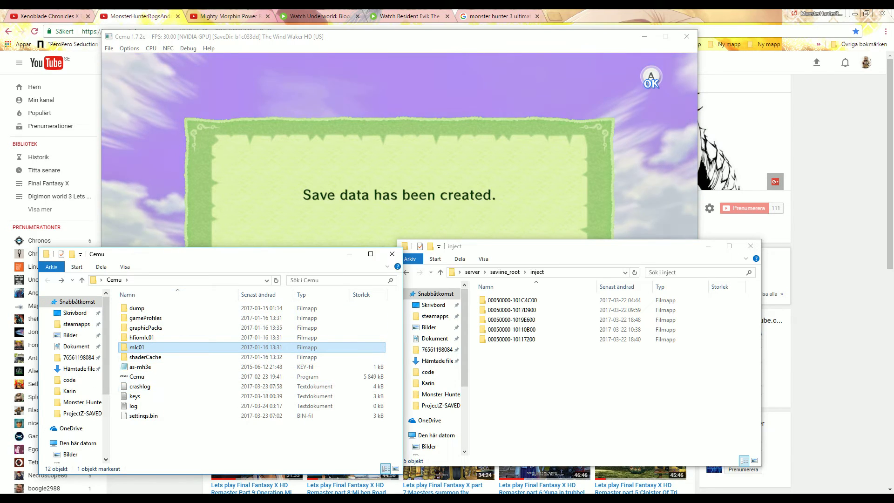
Step: Check the running game's window for its SaveDir name and reopen mlc01\emulatorSave in the Cemu folder window
key(alt+Tab)
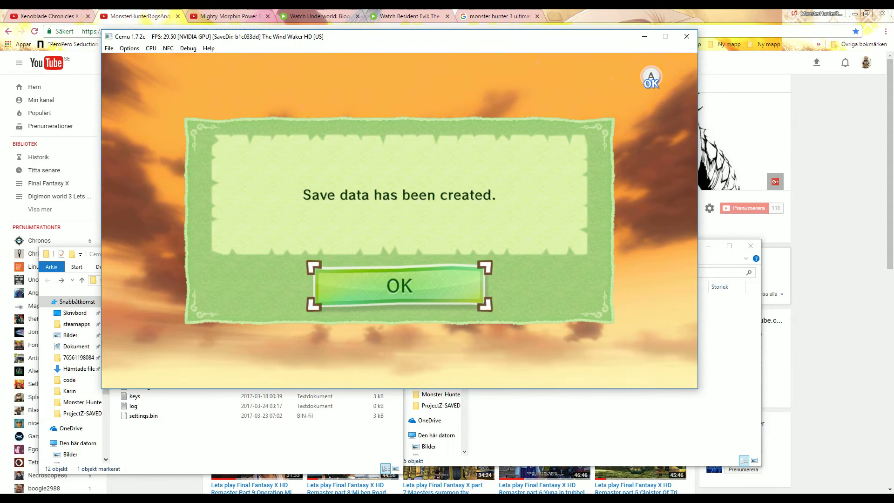
key(alt+Tab)
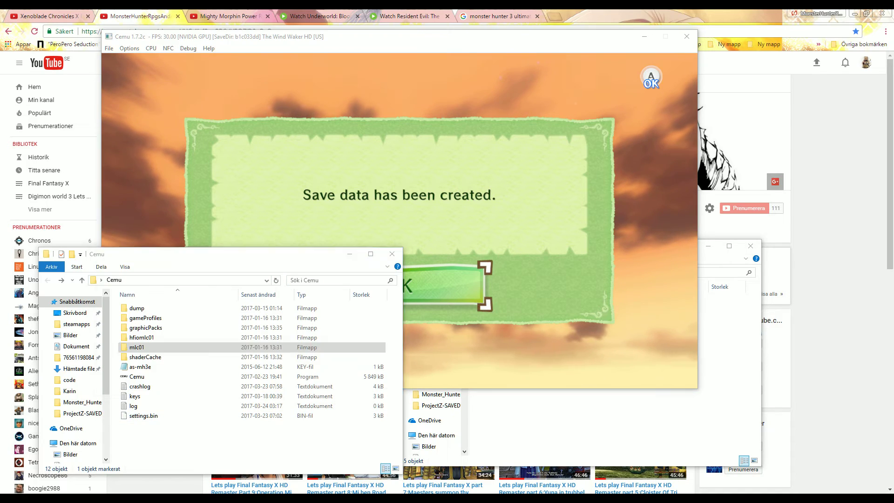
key(Up)
key(Up)
key(Down)
key(Down)
key(Return)
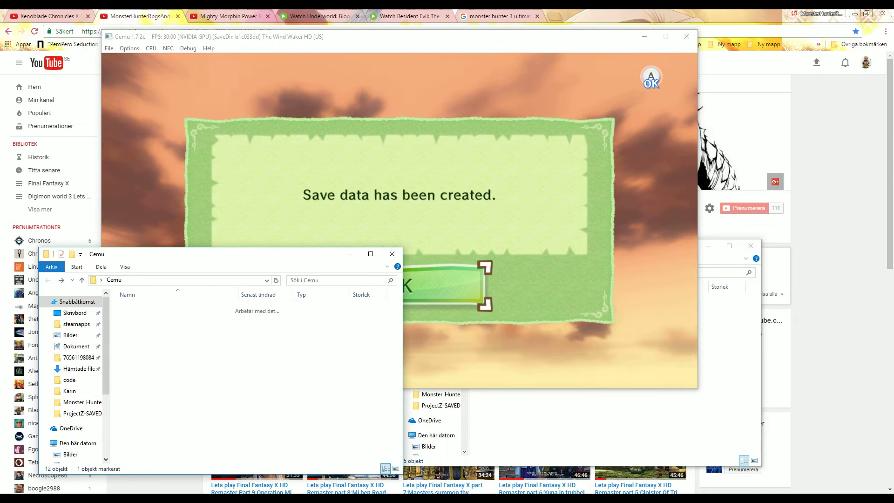
key(Down)
key(Return)
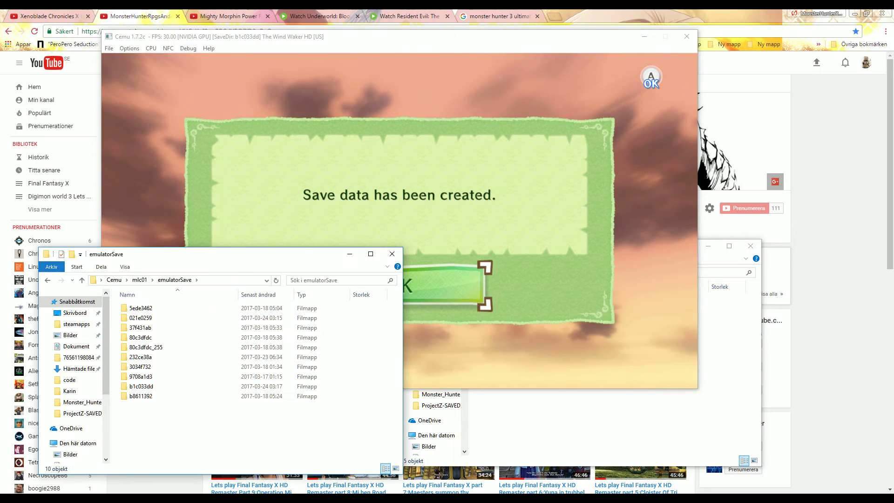
Step: Look through the save files in the running game's b1c033dd folder and return to emulatorSave
key(Down)
key(Down)
key(Down)
key(Down)
key(Down)
key(Down)
key(Down)
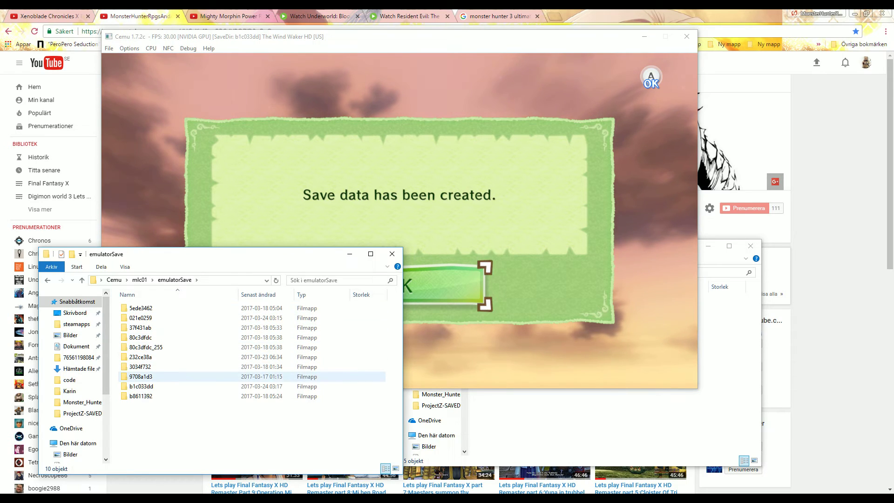
key(Down)
key(Return)
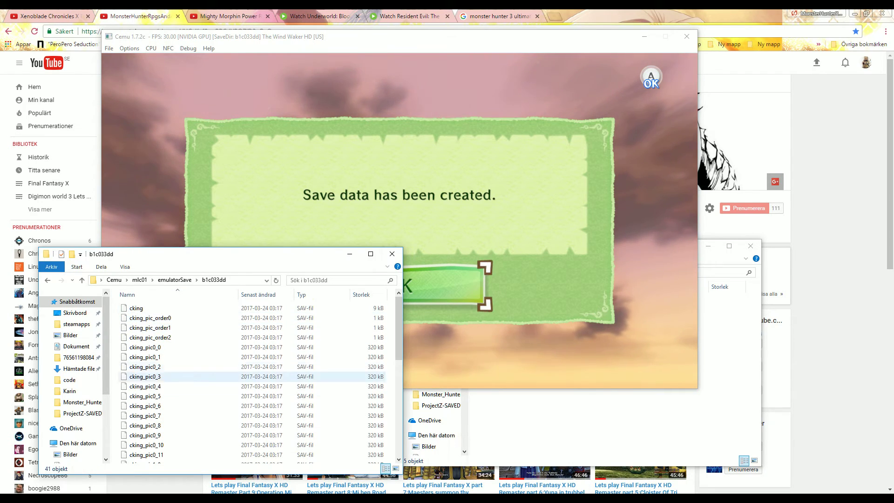
key(BackSpace)
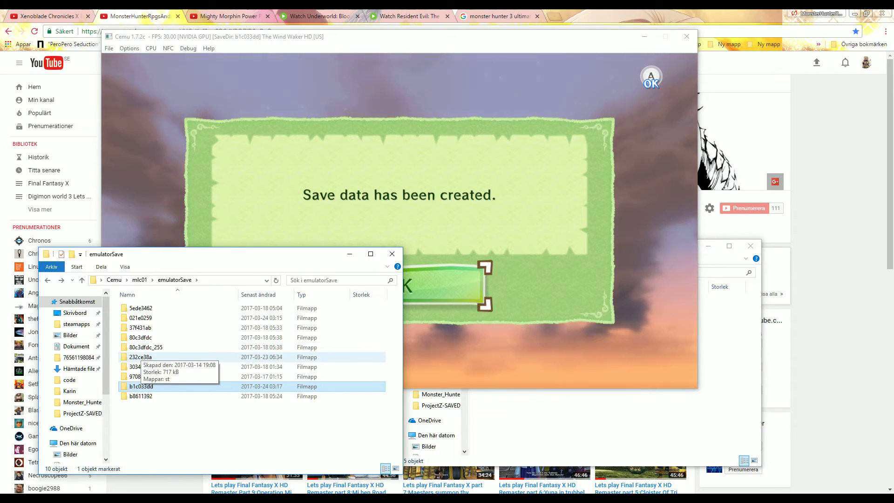
Step: Inspect the 232ce38a save folder and the actions available for its st subfolder, and return to emulatorSave
double_click(139, 356)
right_click(129, 308)
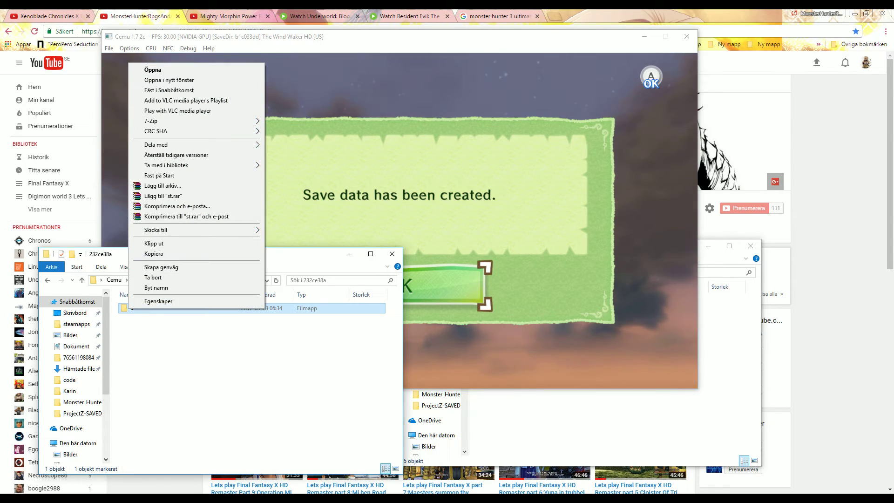
click(280, 349)
key(alt+Left)
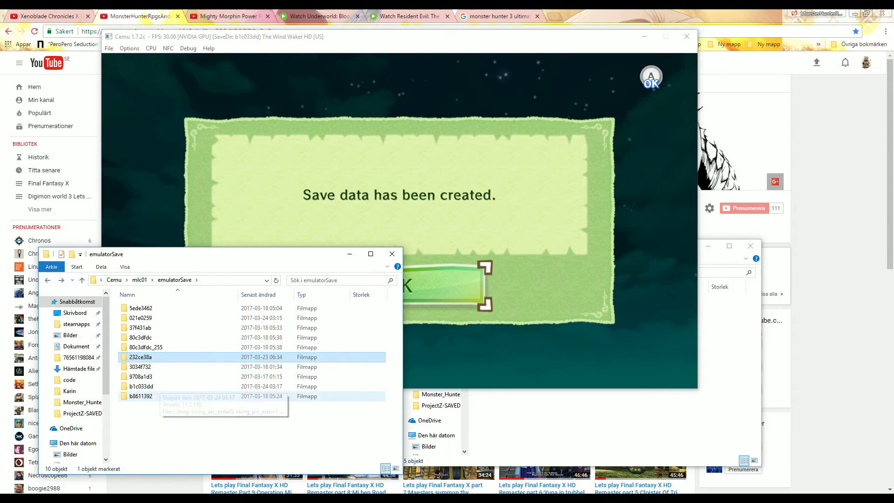
Step: Recheck the save files in b1c033dd, go back to emulatorSave and open the 232ce38a folder
double_click(139, 386)
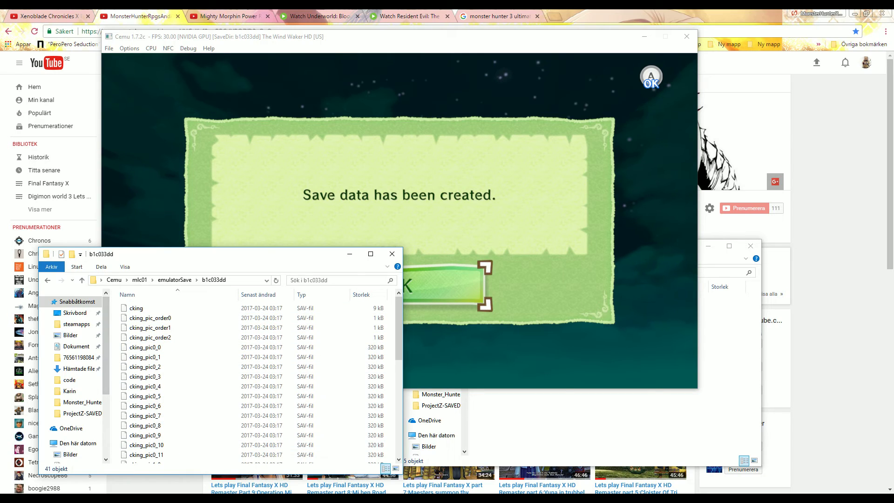
key(alt+Left)
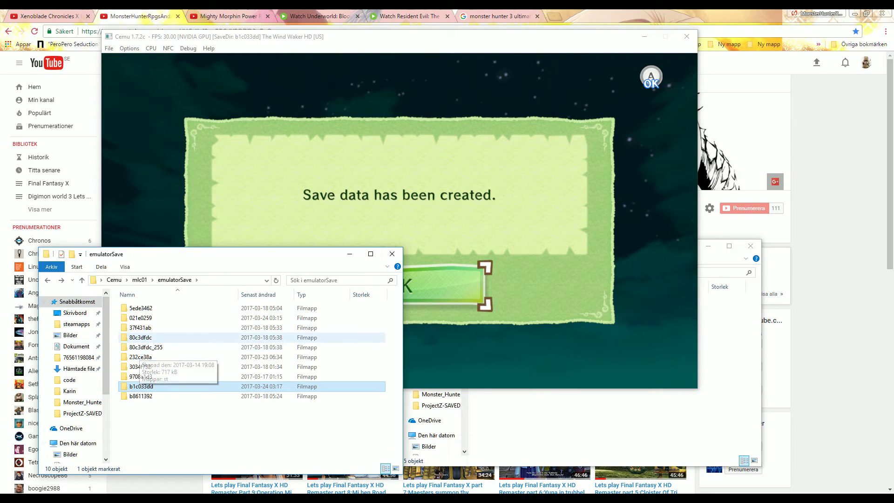
double_click(140, 357)
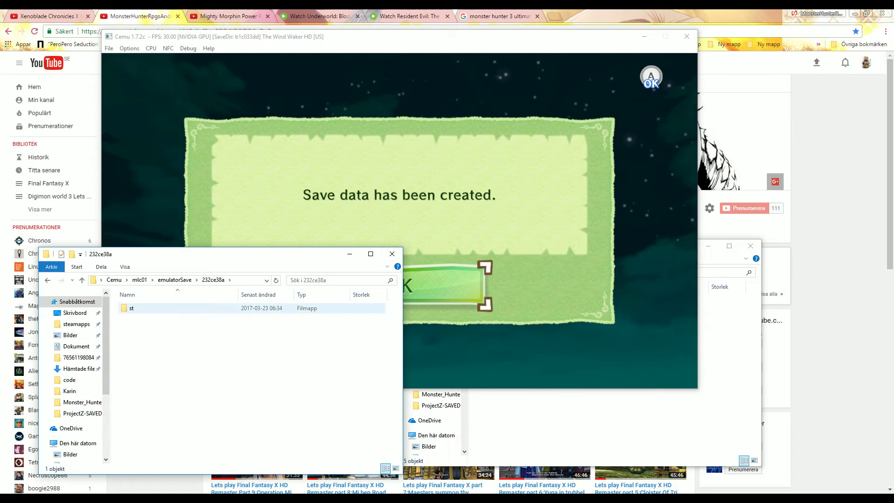
right_click(137, 308)
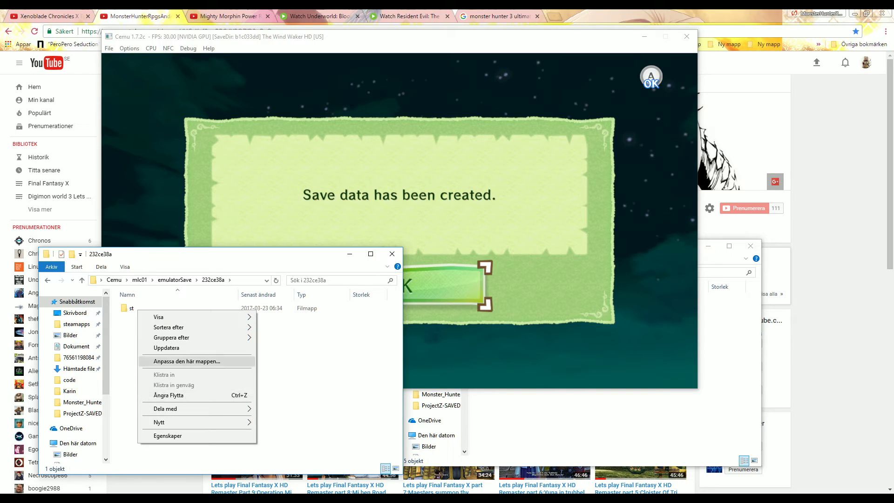
key(Escape)
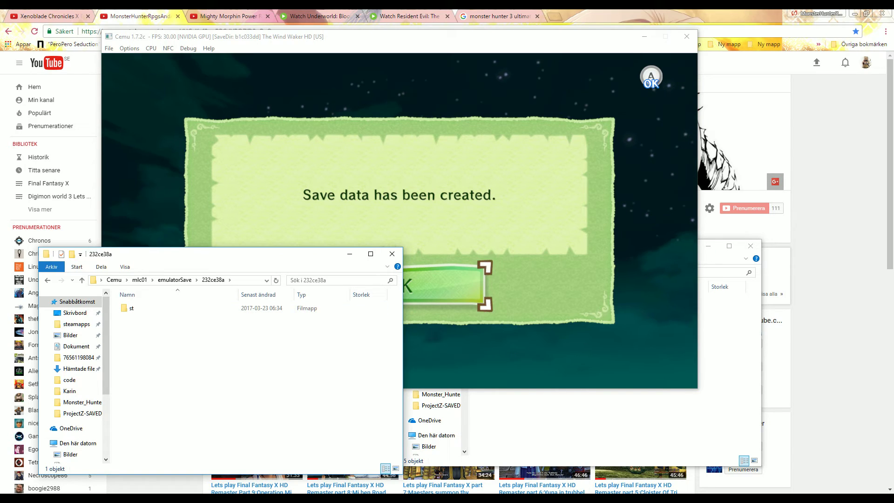
click(558, 421)
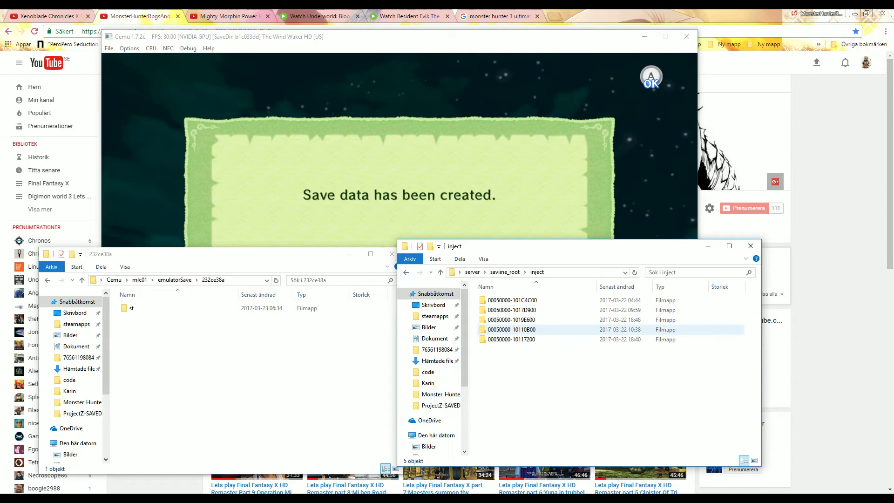
click(505, 272)
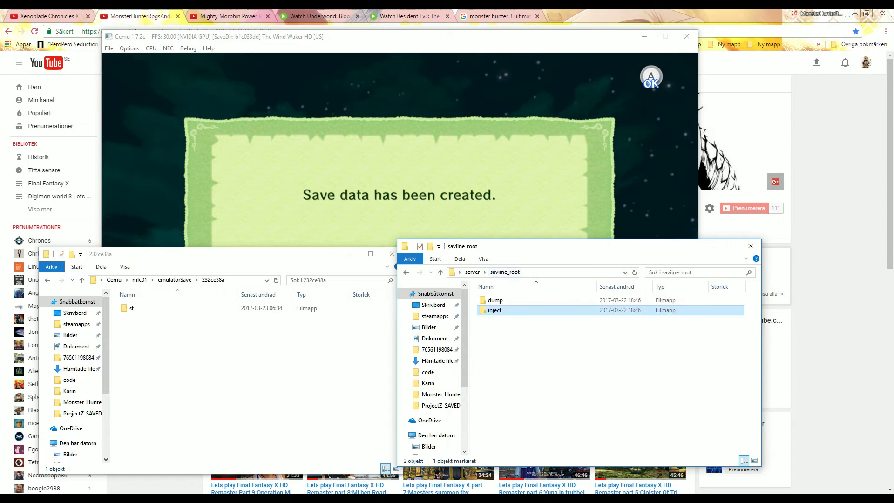
click(472, 272)
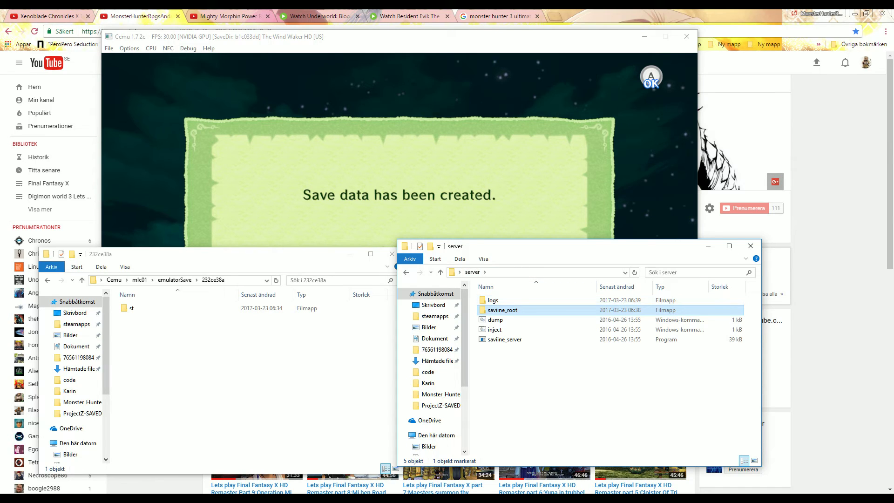
double_click(503, 309)
double_click(495, 300)
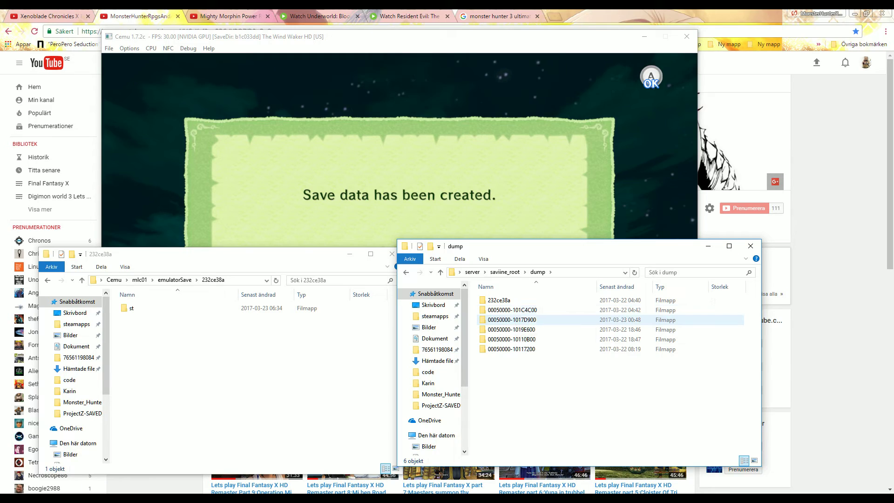
double_click(511, 310)
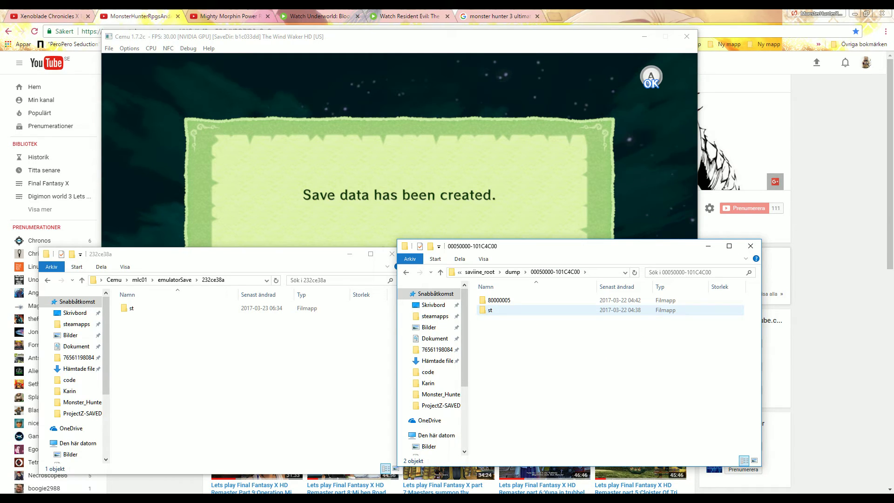
double_click(507, 300)
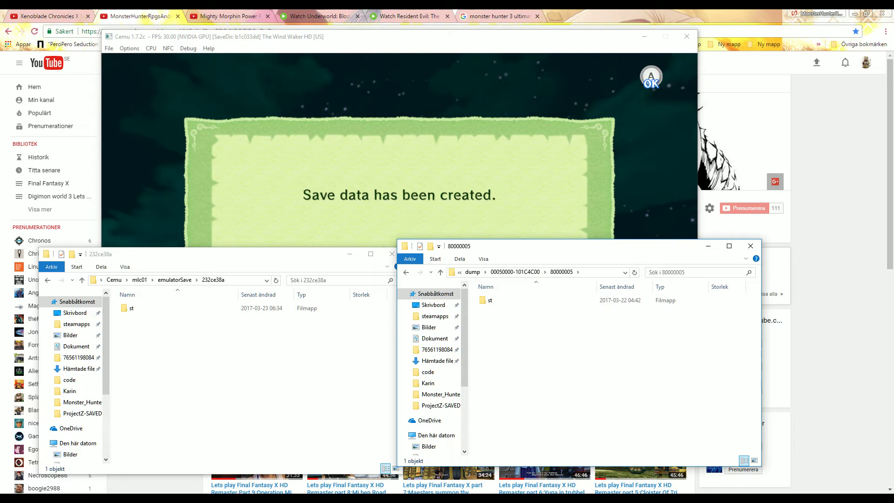
click(459, 271)
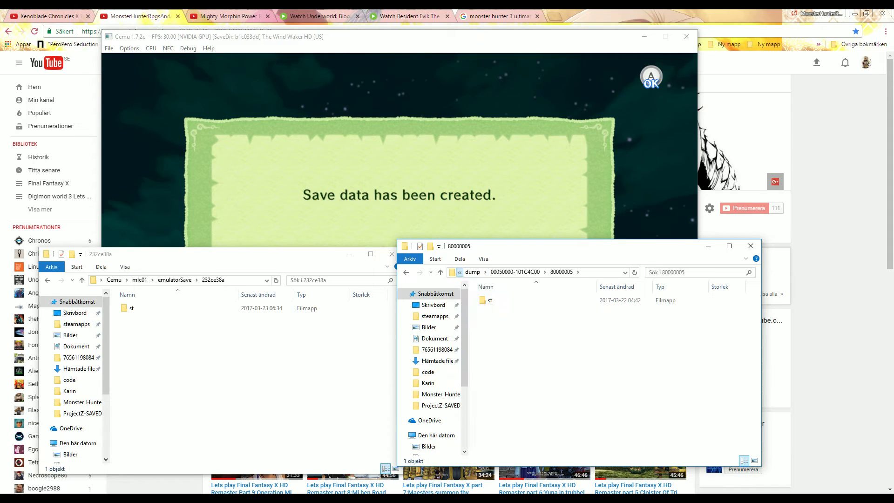
click(484, 272)
click(472, 272)
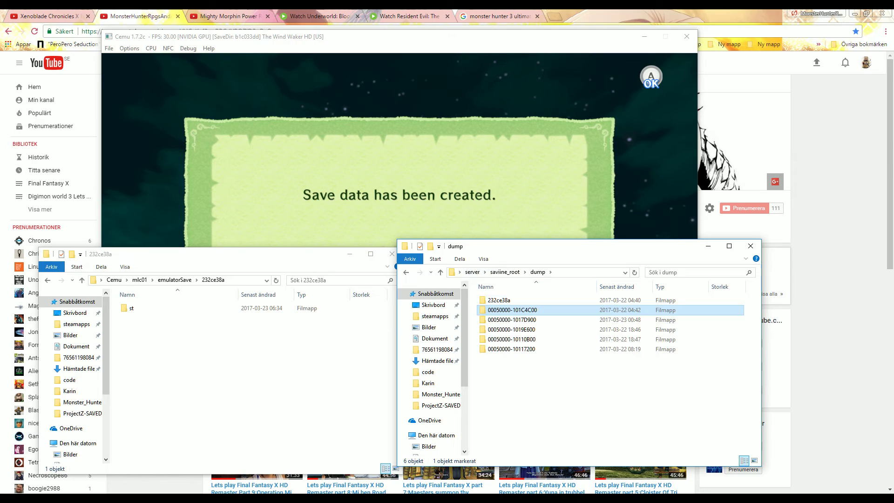
click(472, 272)
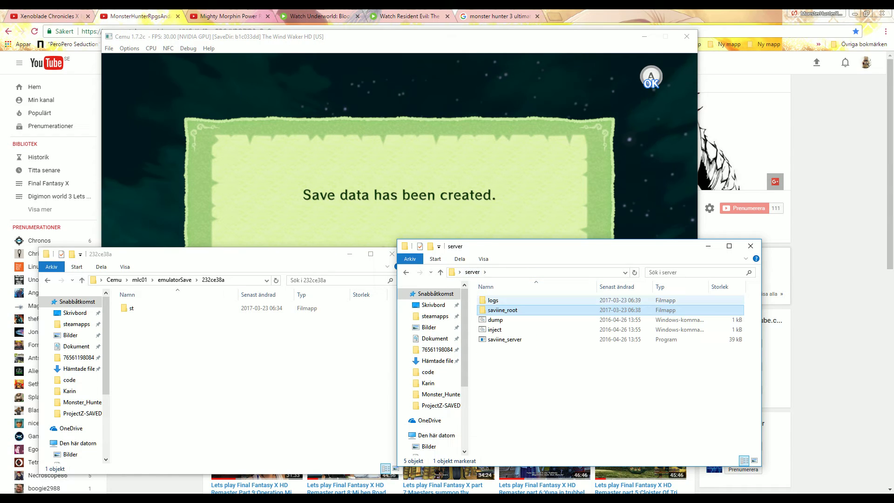
double_click(504, 309)
double_click(500, 309)
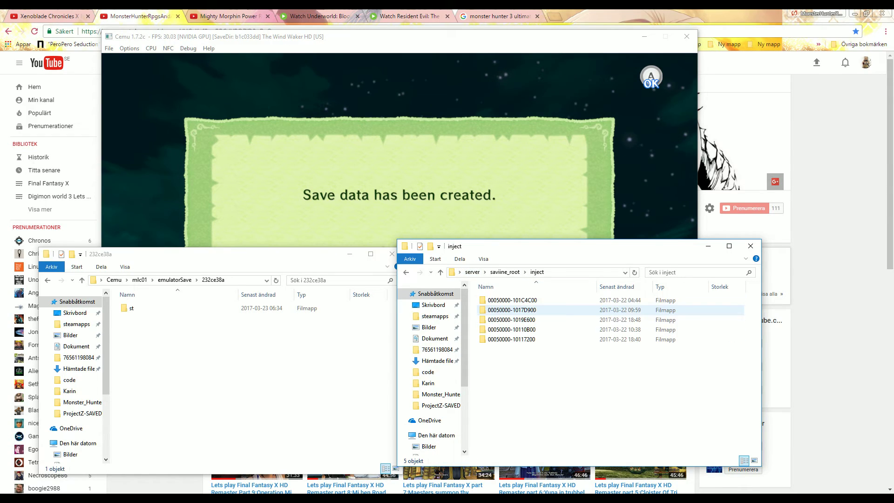
double_click(500, 300)
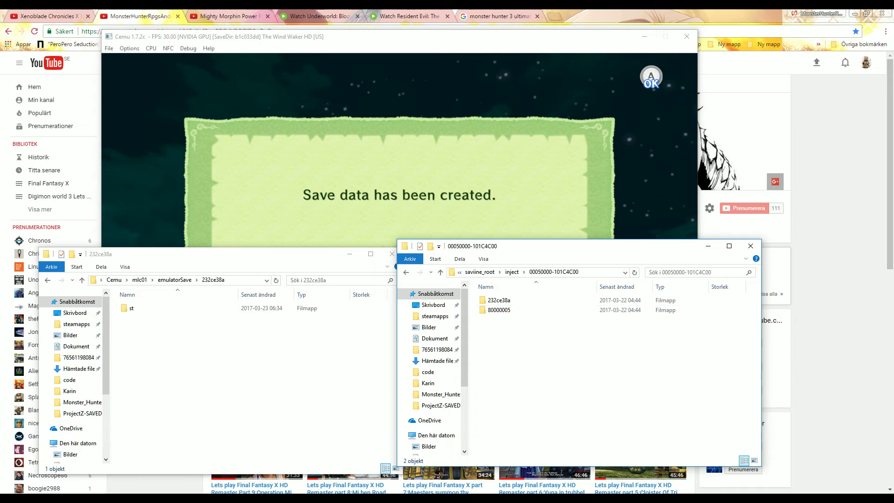
double_click(500, 309)
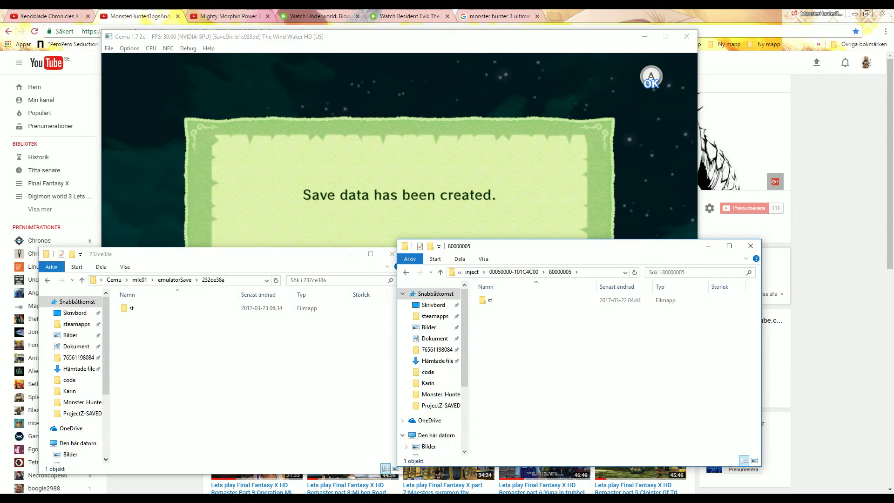
click(405, 272)
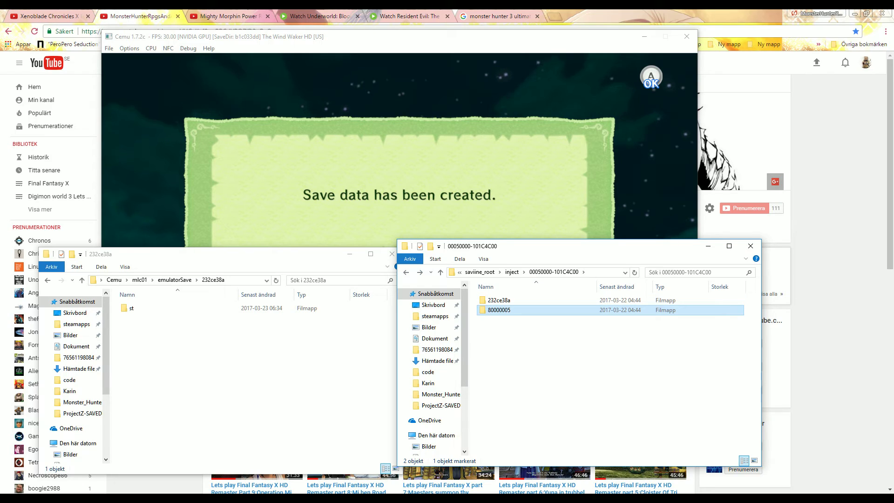
key(Return)
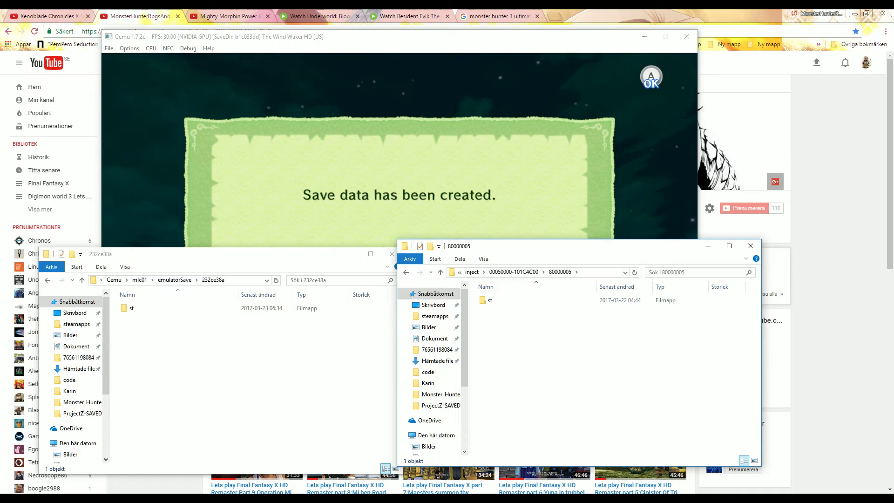
Step: Go back to the server folder, run the inject batch file and switch away from its console window
click(472, 271)
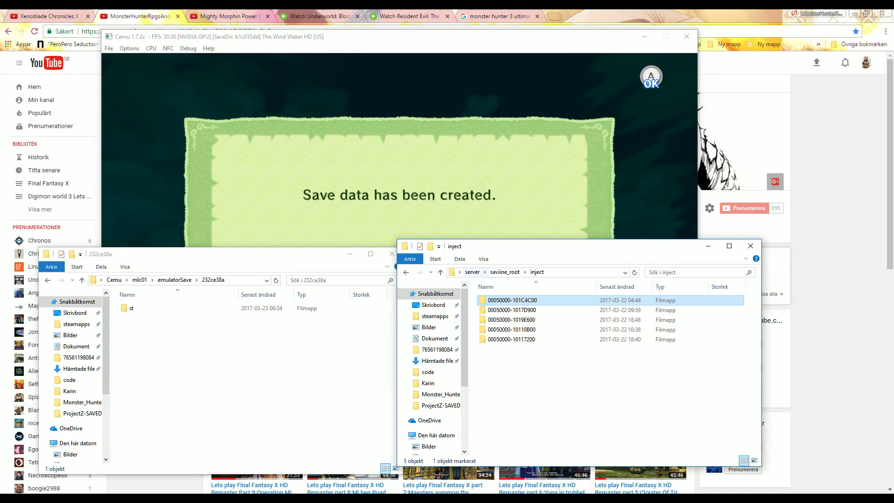
click(472, 272)
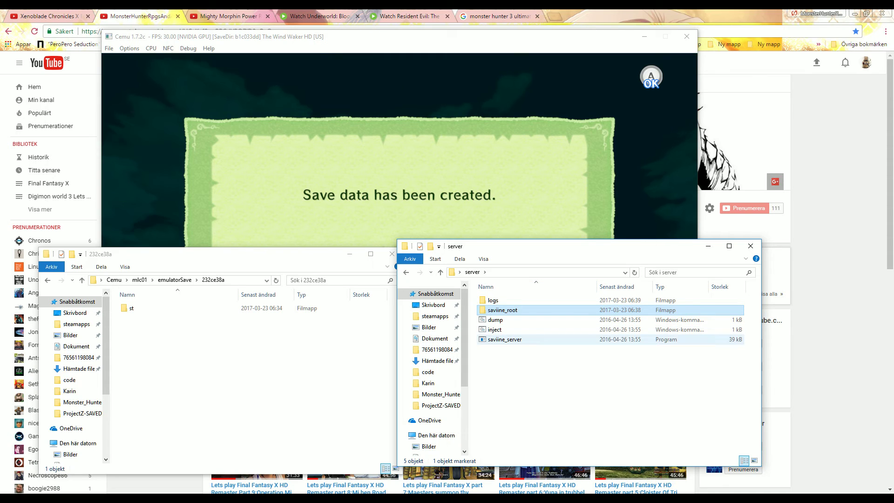
double_click(494, 329)
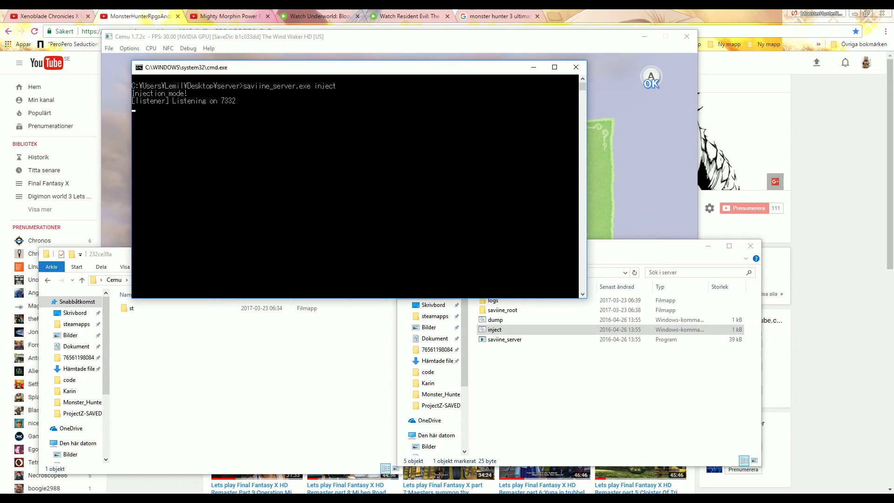
drag(359, 60, 359, 47)
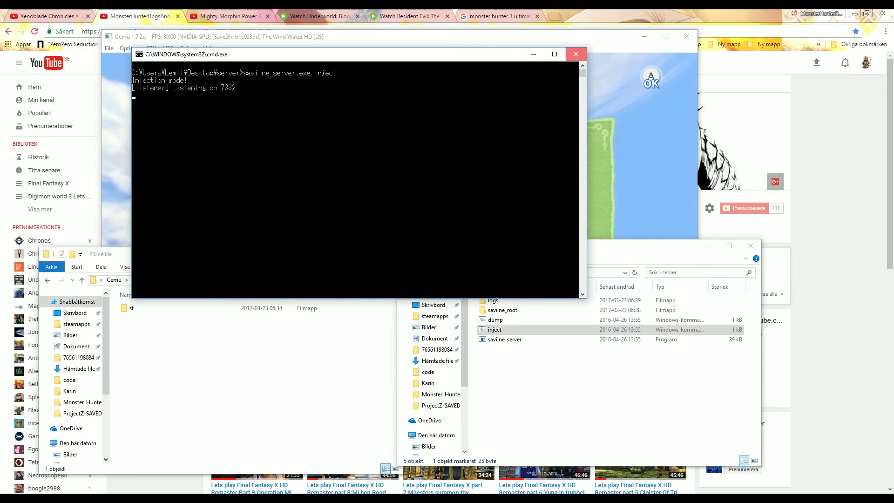
key(alt+Tab)
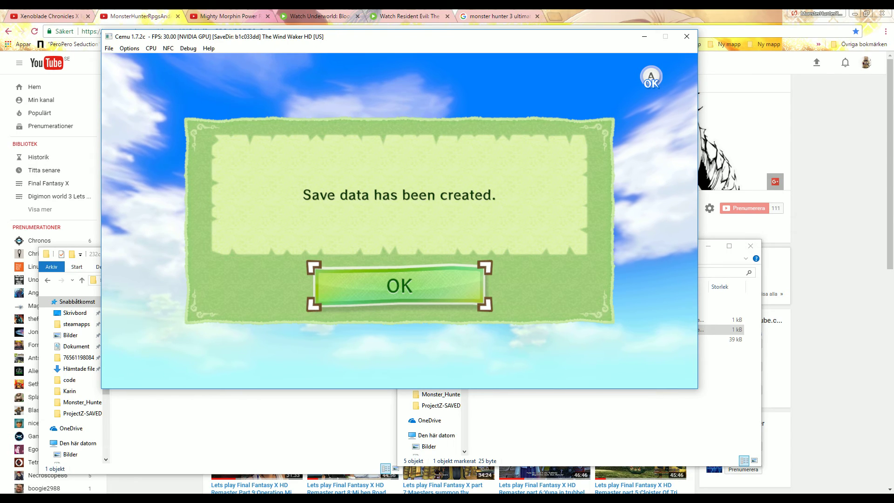
Step: Bring the server and 232ce38a folder windows in front of the game and align them side by side
click(605, 418)
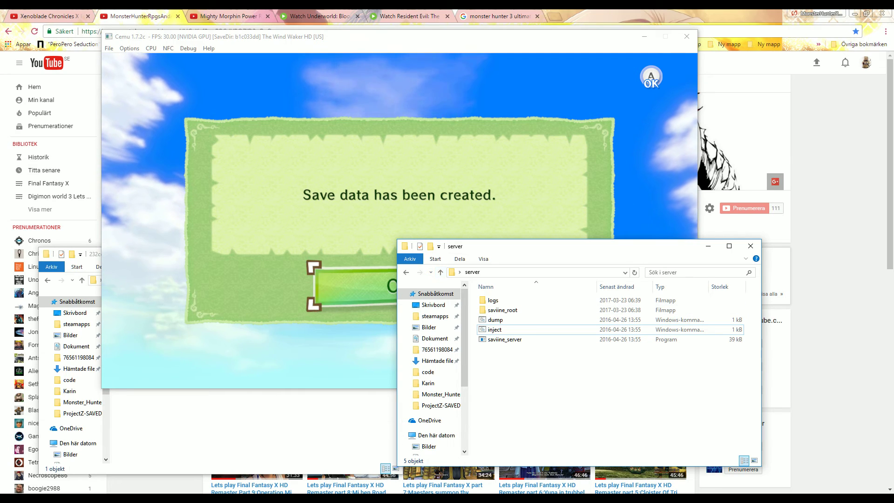
click(251, 428)
click(399, 186)
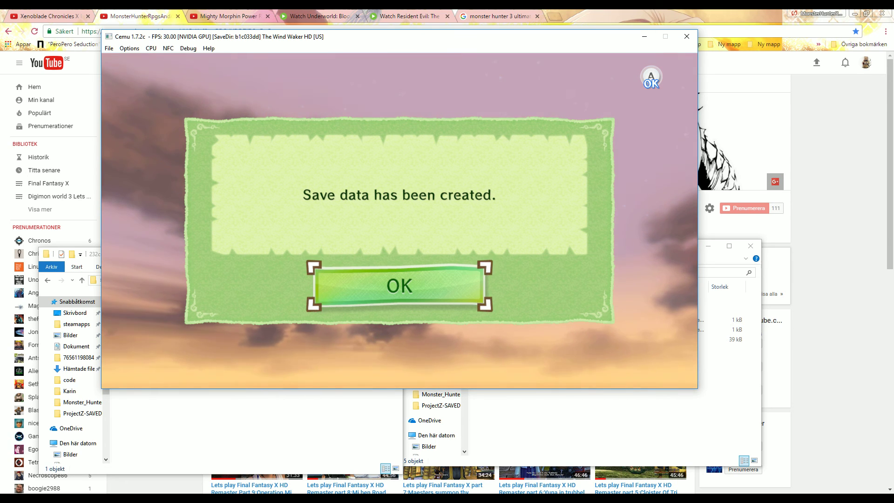
click(582, 419)
click(251, 419)
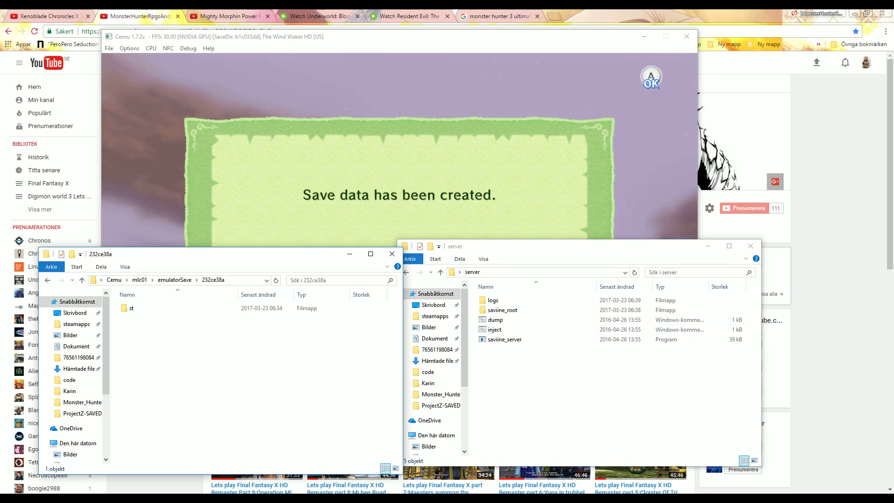
mouse_move(219, 254)
mouse_down()
mouse_move(221, 247)
mouse_move(207, 247)
mouse_up()
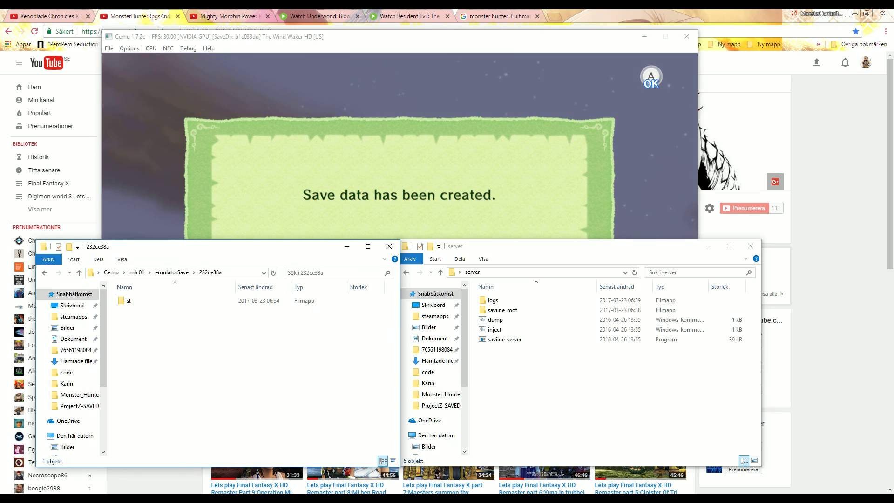